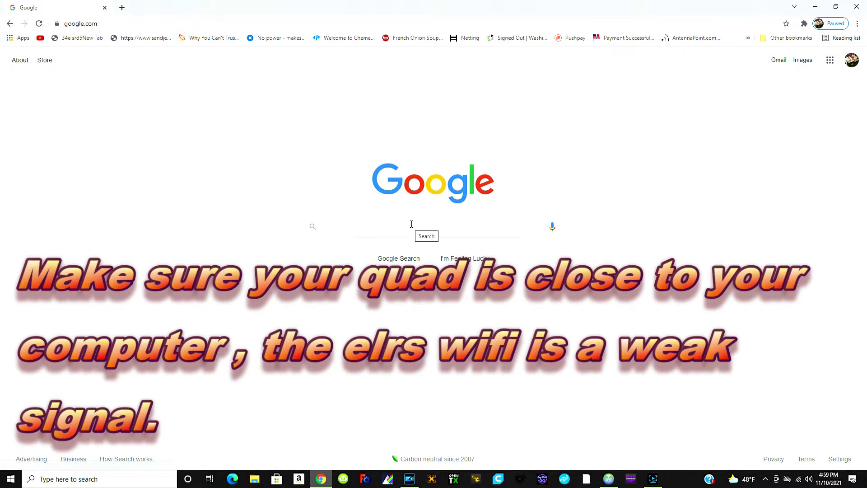
# Search Google for 'expresslrs configurator' using the suggested completion
pyautogui.write('pre')
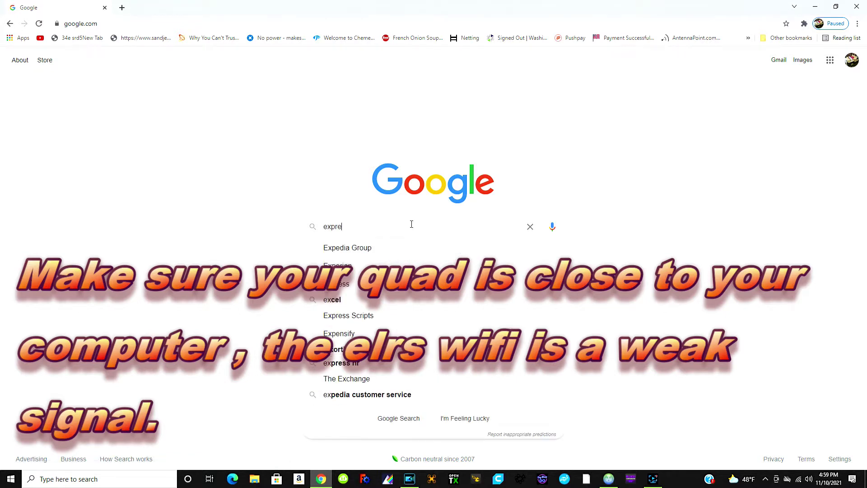
pyautogui.write('ss lrs c')
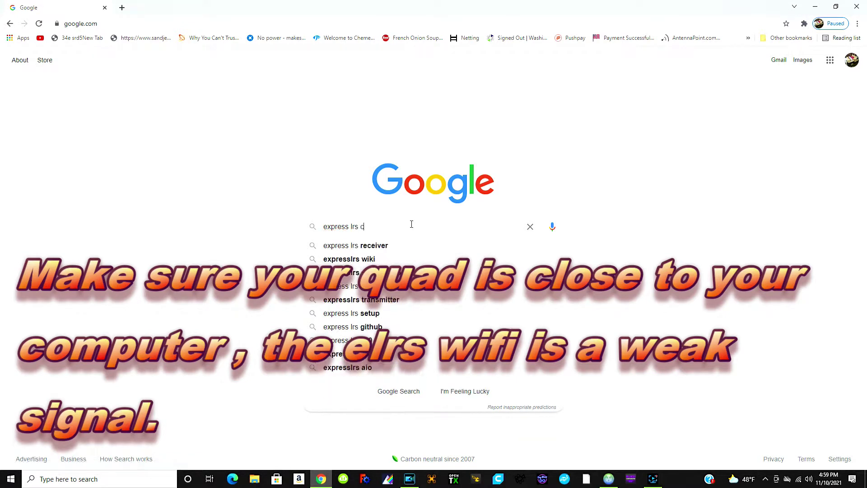
pyautogui.write('onfig')
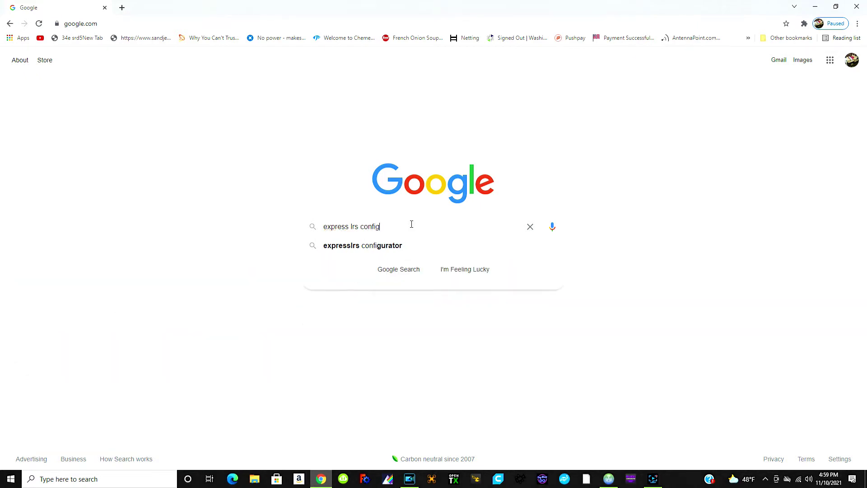
pyautogui.click(404, 246)
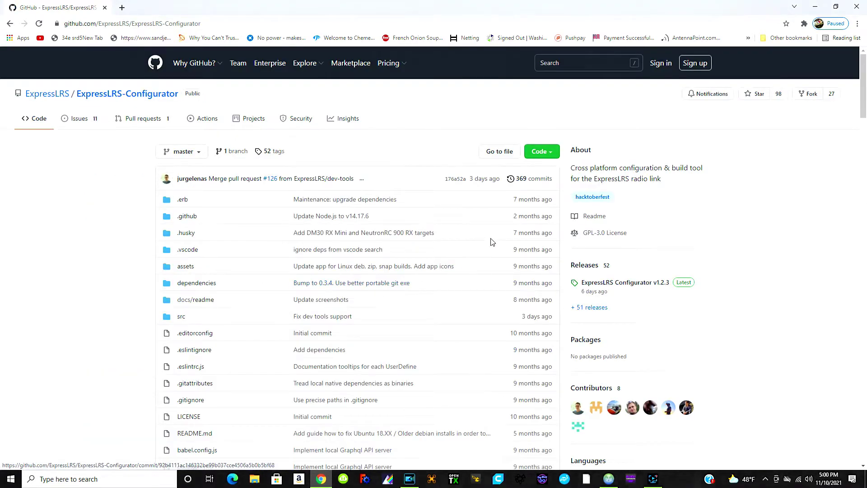
# Read down the ExpressLRS-Configurator README's Installation and Notes sections, then minimize the browser
pyautogui.scroll(-5, 490, 247)
pyautogui.scroll(-1, 491, 247)
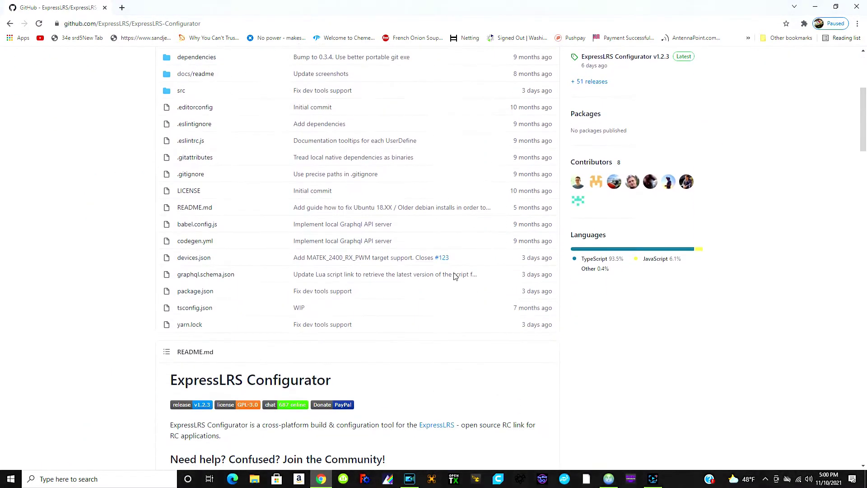
pyautogui.scroll(-4, 323, 362)
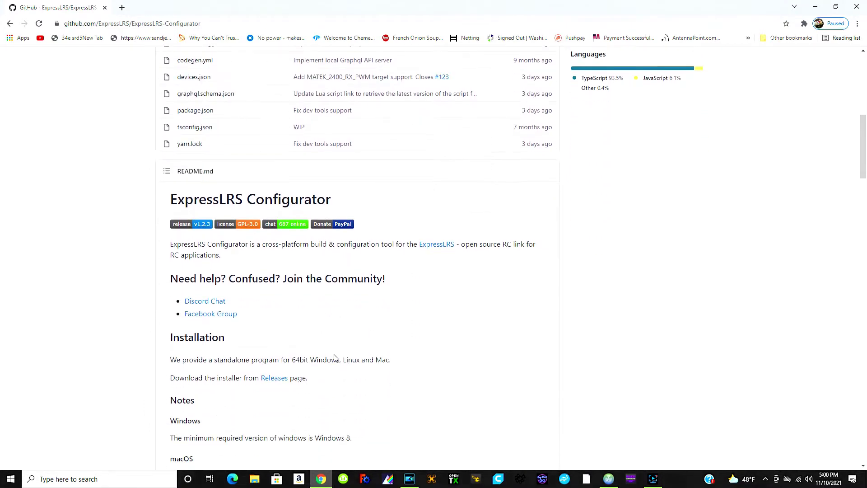
pyautogui.scroll(-3, 336, 358)
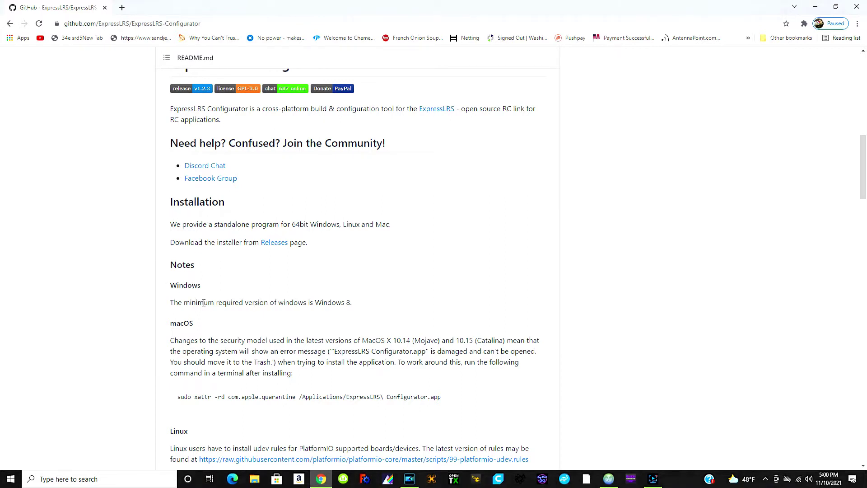
pyautogui.scroll(-2, 269, 357)
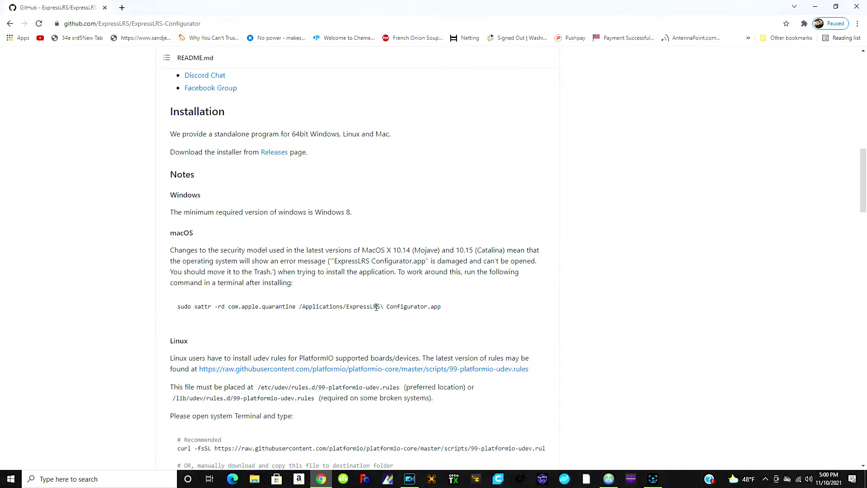
pyautogui.scroll(-4, 338, 319)
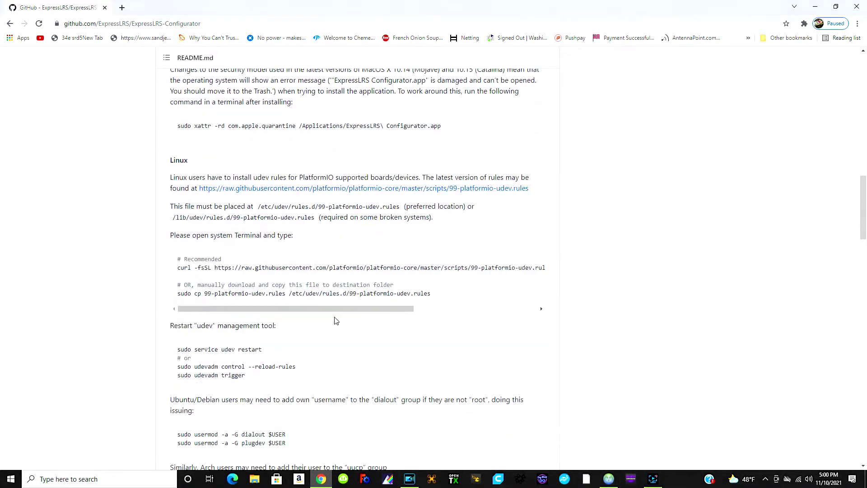
pyautogui.scroll(-2, 313, 421)
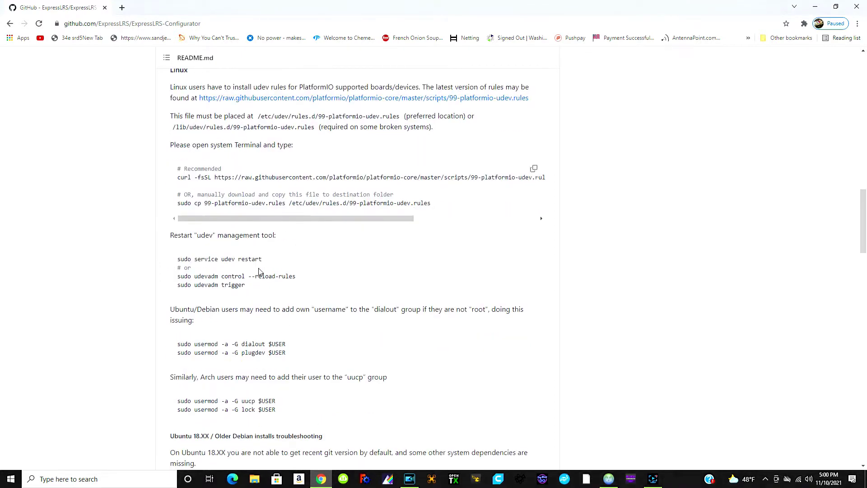
pyautogui.scroll(-1, 360, 387)
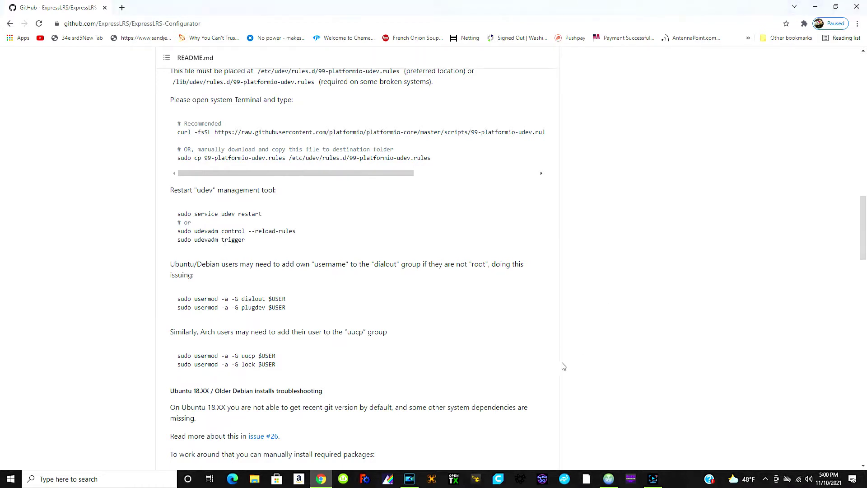
pyautogui.click(816, 11)
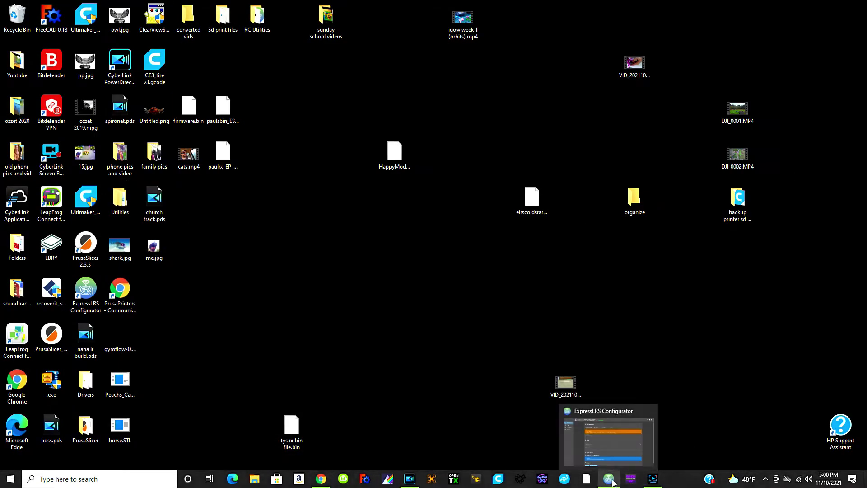
# In the Configurator, choose official release 1.0.1, Happymodel 2.4 Ghz, and HappyModel_EP_2400_RX_via_WIFI
pyautogui.click(611, 482)
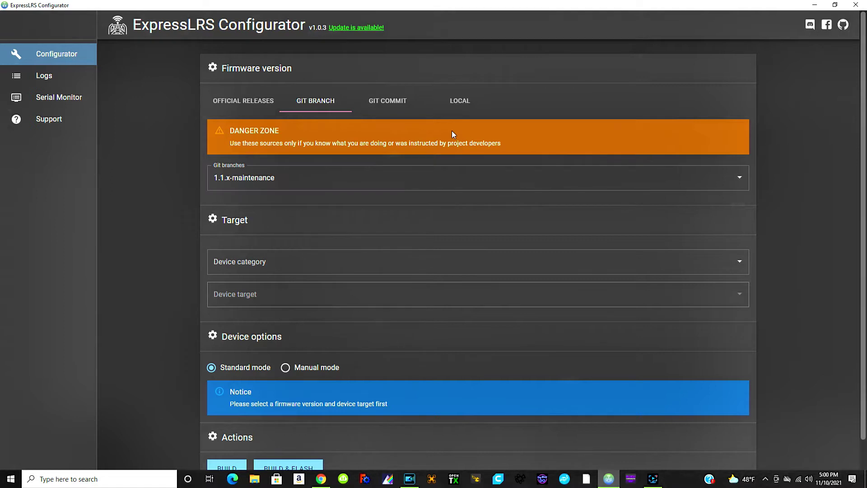
pyautogui.click(216, 100)
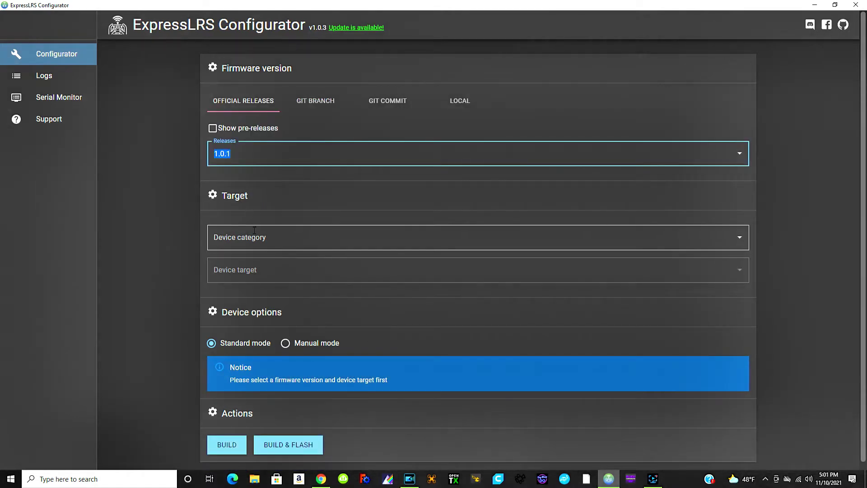
pyautogui.click(745, 241)
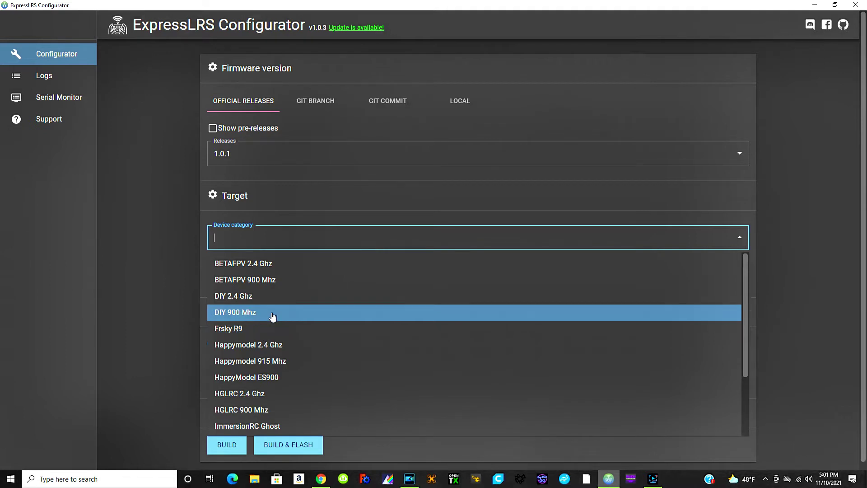
pyautogui.click(279, 346)
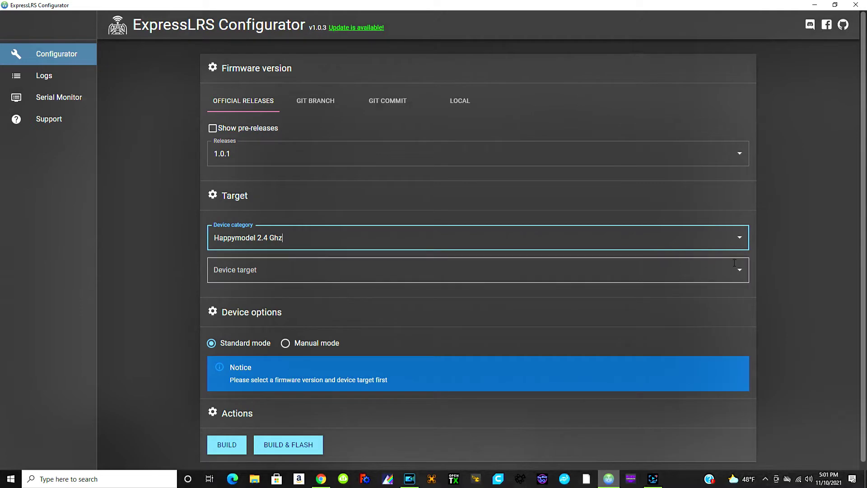
pyautogui.click(743, 276)
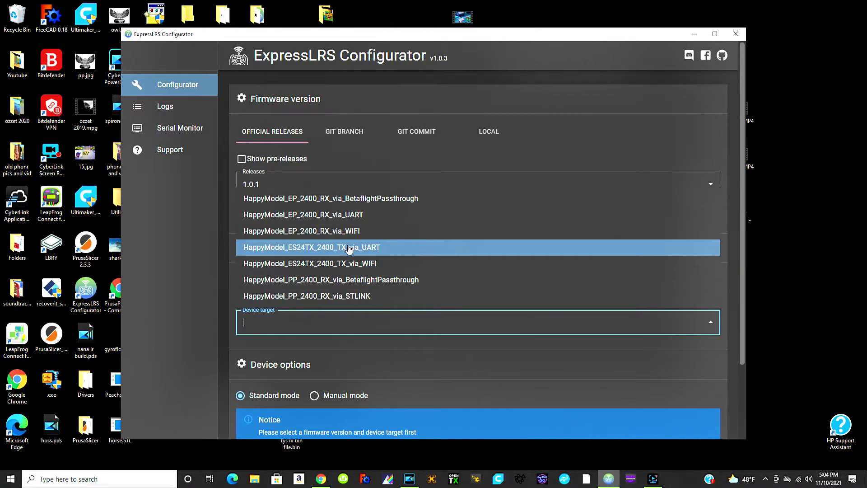
pyautogui.click(328, 233)
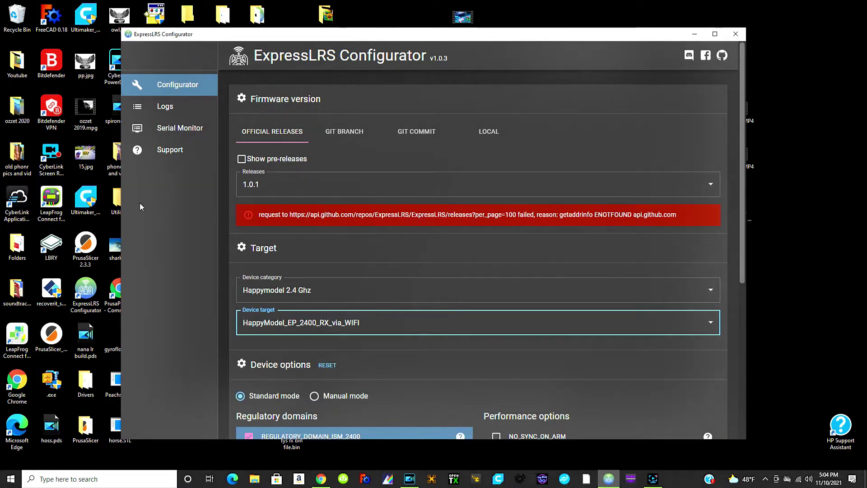
# Review the device options and build the HappyModel_EP_2400_RX_via_WIFI firmware
pyautogui.scroll(-3, 367, 339)
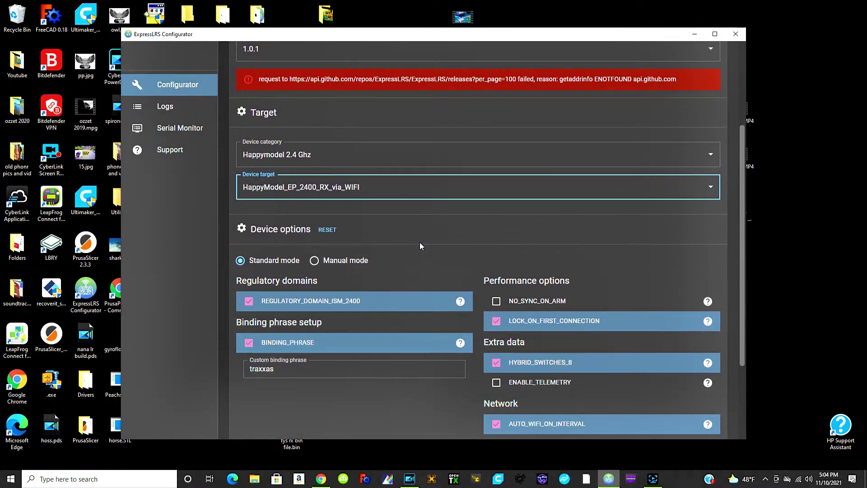
pyautogui.scroll(-2, 420, 247)
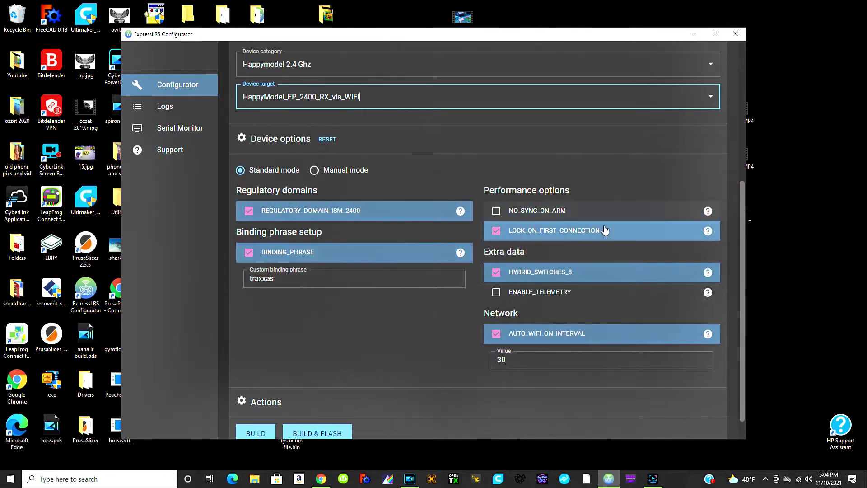
pyautogui.scroll(-1, 563, 316)
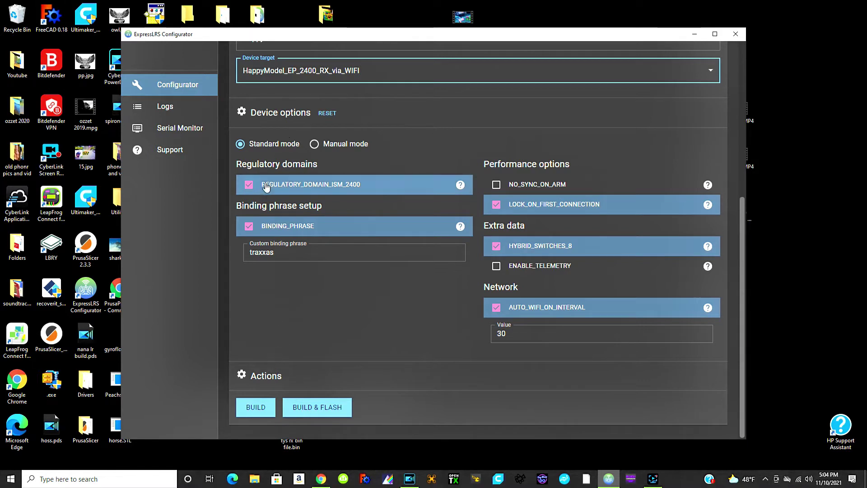
pyautogui.click(251, 410)
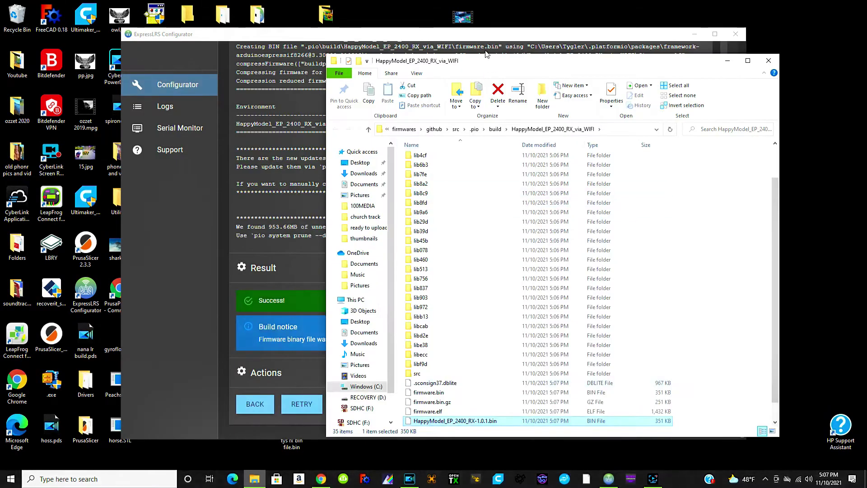
# Confirm the build succeeded and HappyModel_EP_2400_RX-1.0.1.bin is in the build folder, then close Explorer
pyautogui.click(234, 365)
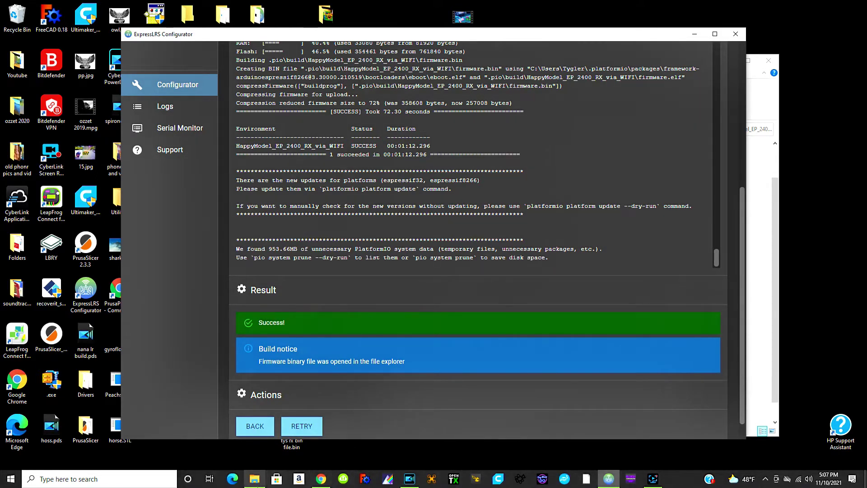
pyautogui.moveTo(256, 479)
pyautogui.click(269, 448)
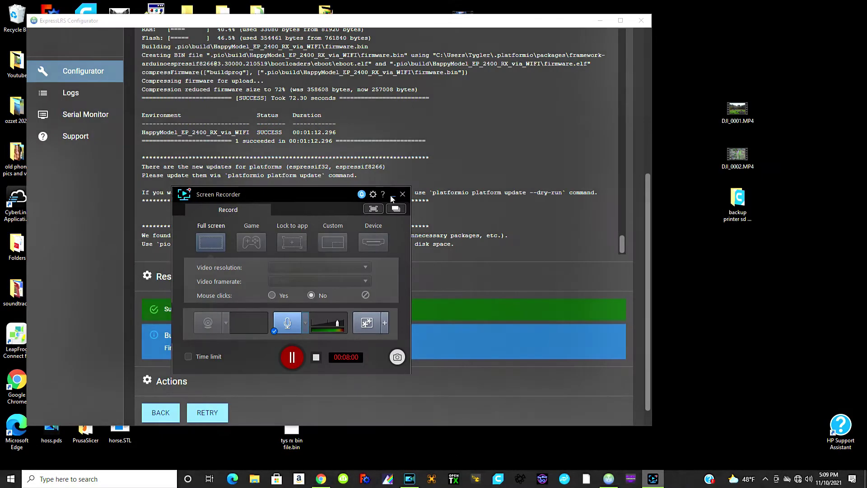
pyautogui.click(392, 196)
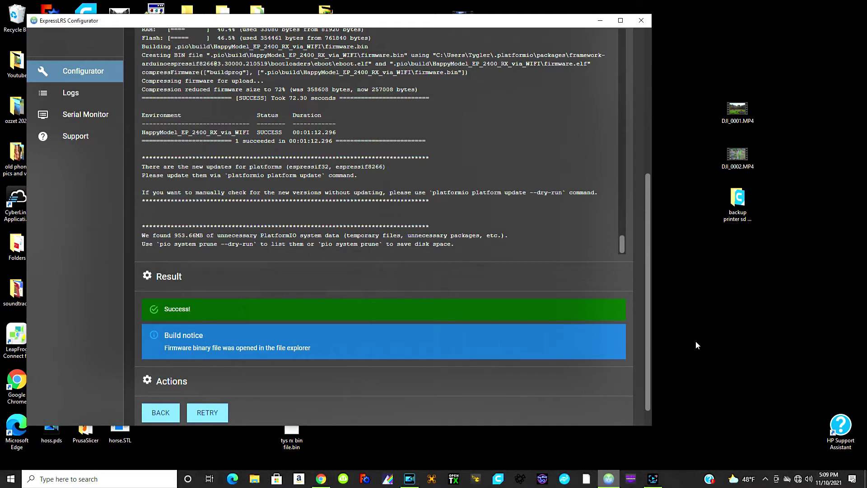
# Connect the computer to the ExpressLRS RX Wi-Fi network
pyautogui.click(799, 480)
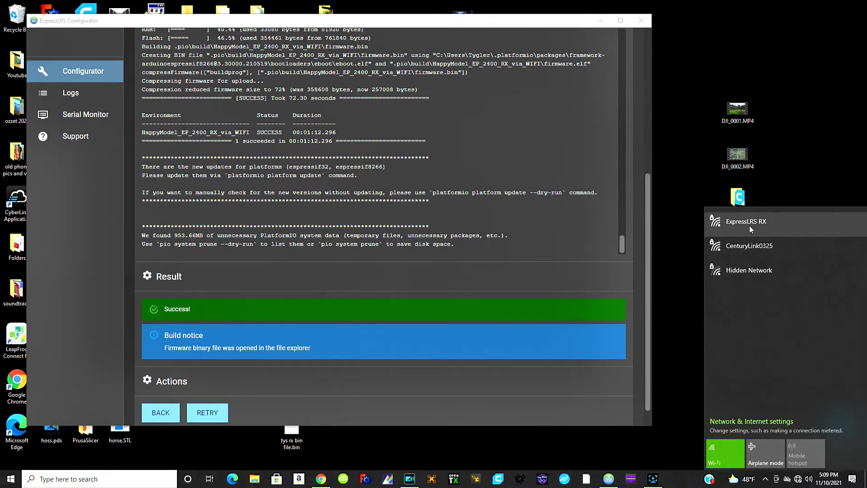
pyautogui.click(733, 224)
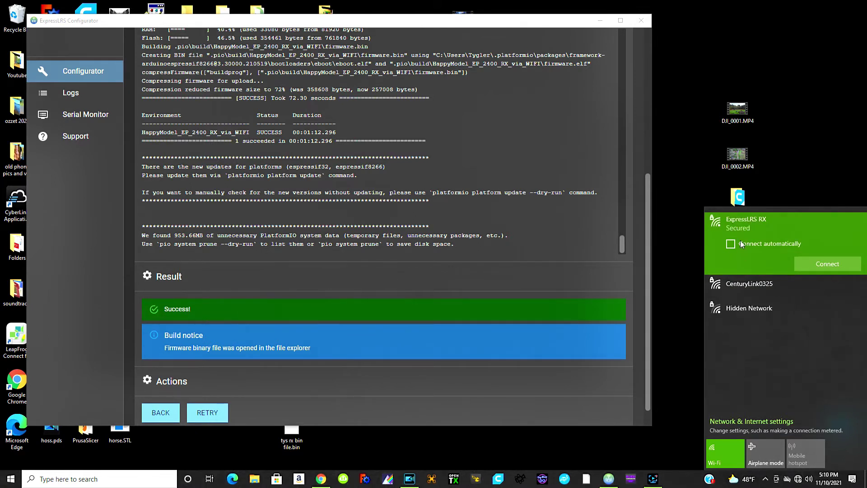
pyautogui.click(838, 263)
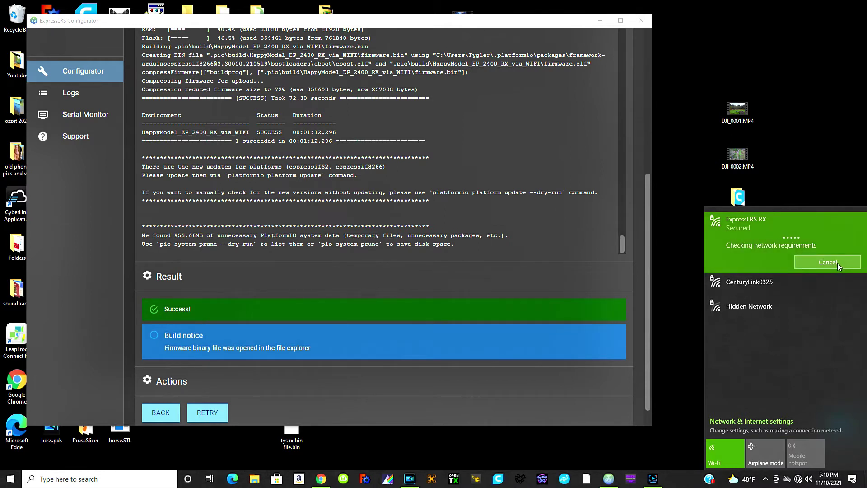
pyautogui.click(595, 321)
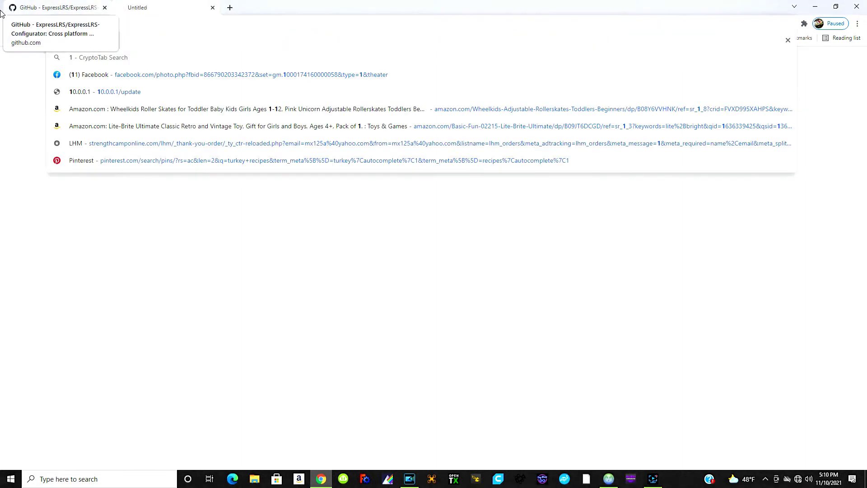
# Load the receiver page at 10.0.0.1 and open the firmware file chooser at the Desktop
pyautogui.write('0.0.0.1')
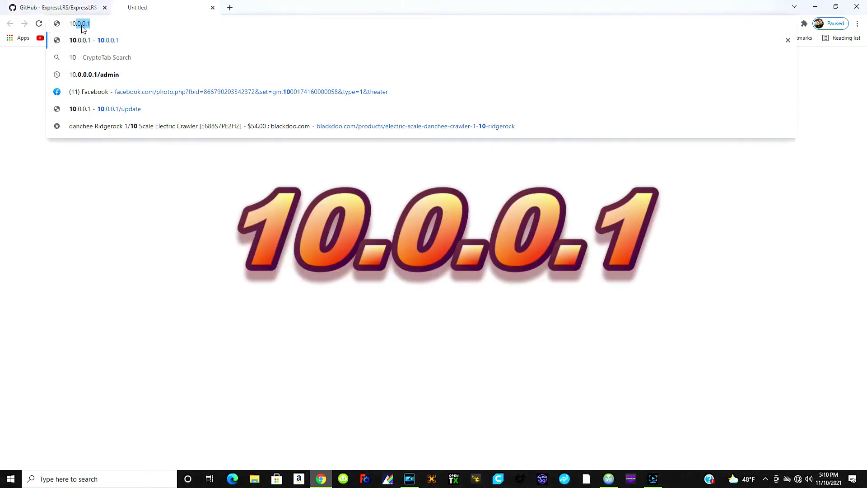
pyautogui.press('Return')
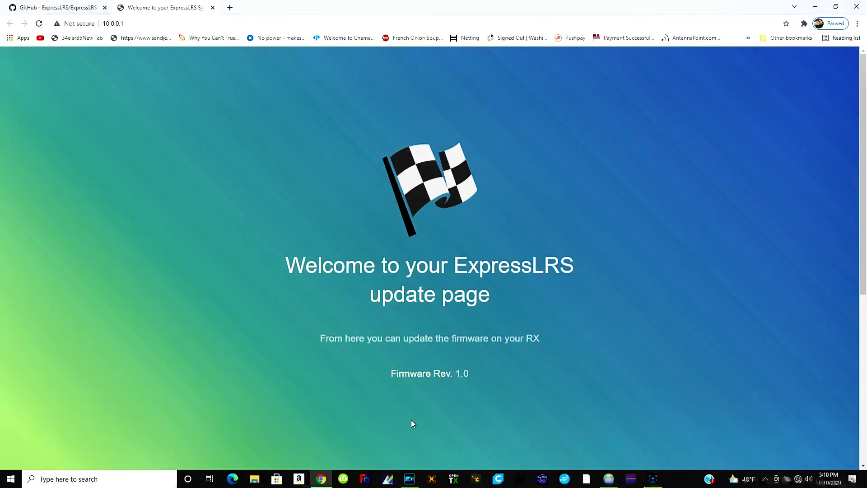
pyautogui.scroll(-2, 627, 235)
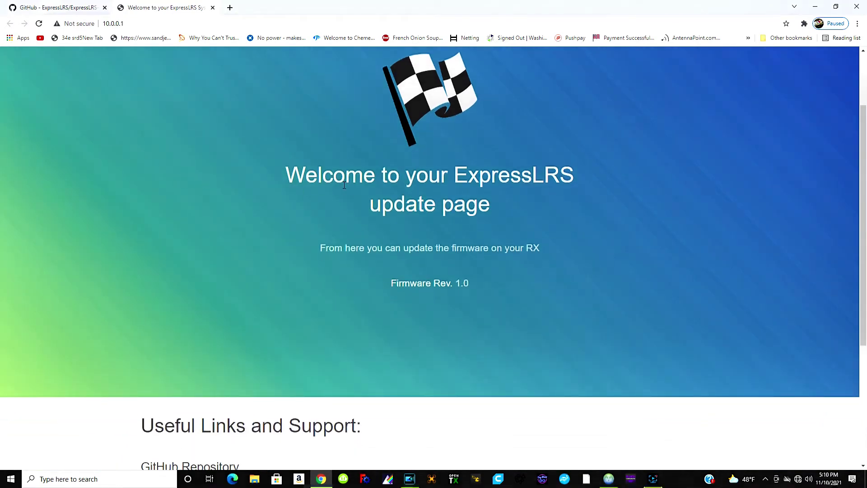
pyautogui.scroll(-5, 340, 185)
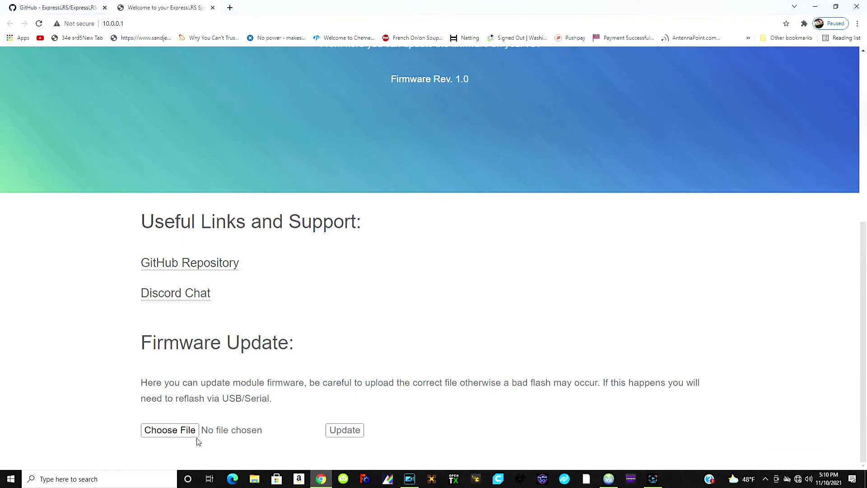
pyautogui.click(189, 434)
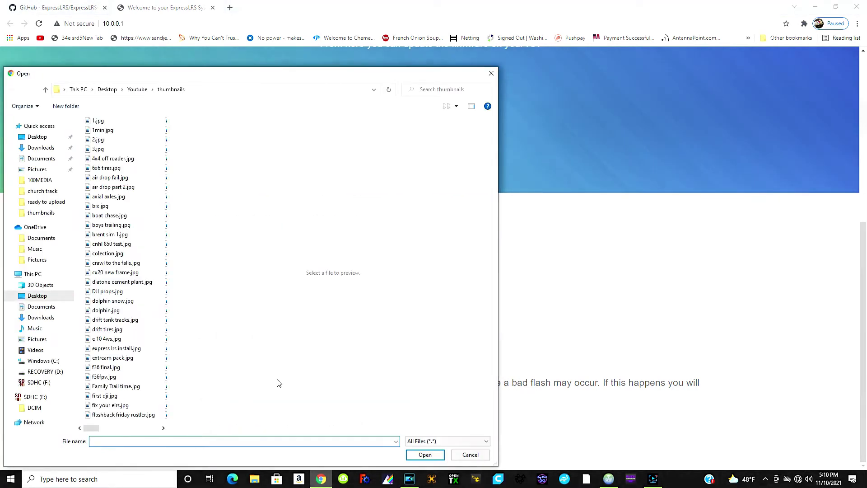
pyautogui.click(47, 140)
# Select elrscoldstartfix.bin from the Desktop as the firmware to upload
pyautogui.scroll(-1, 140, 352)
pyautogui.scroll(-4, 138, 359)
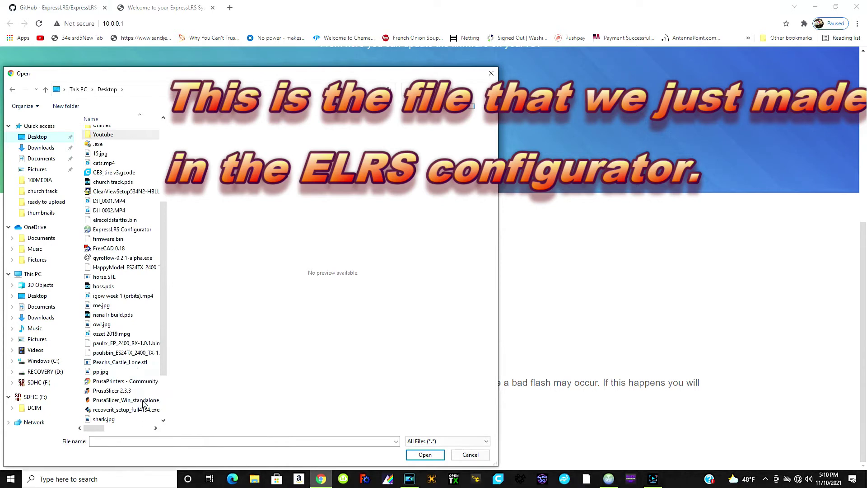
pyautogui.scroll(-2, 144, 407)
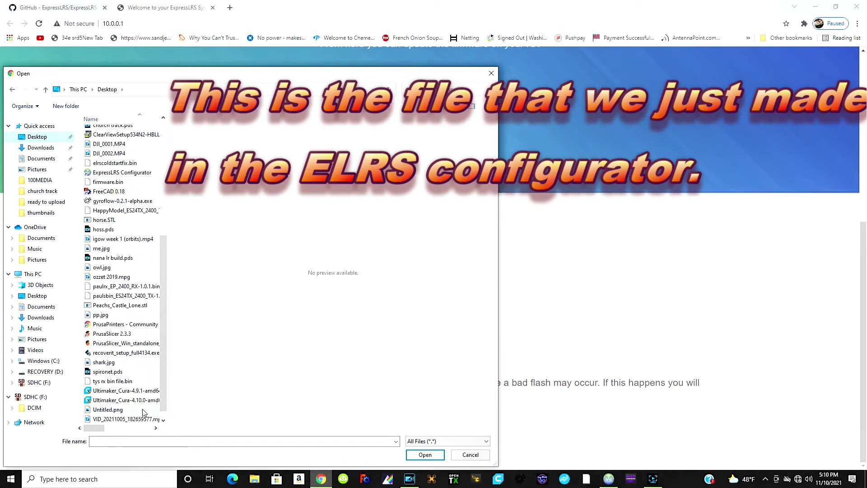
pyautogui.scroll(-1, 143, 411)
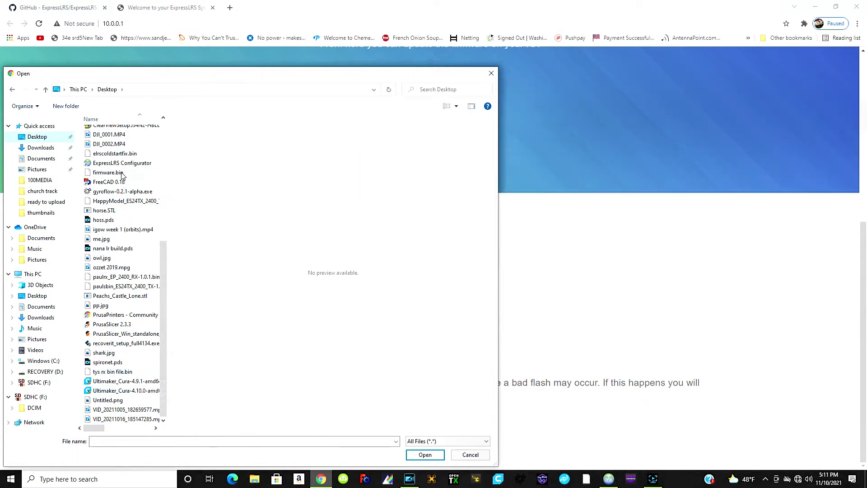
pyautogui.click(118, 153)
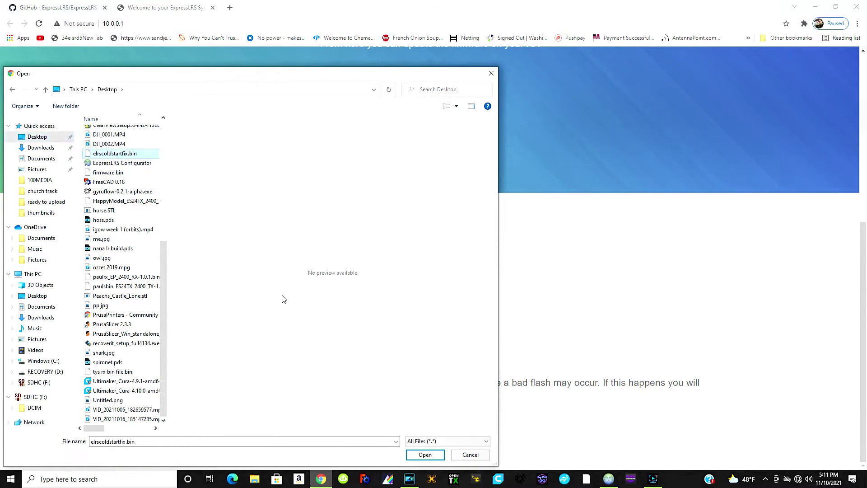
pyautogui.click(414, 455)
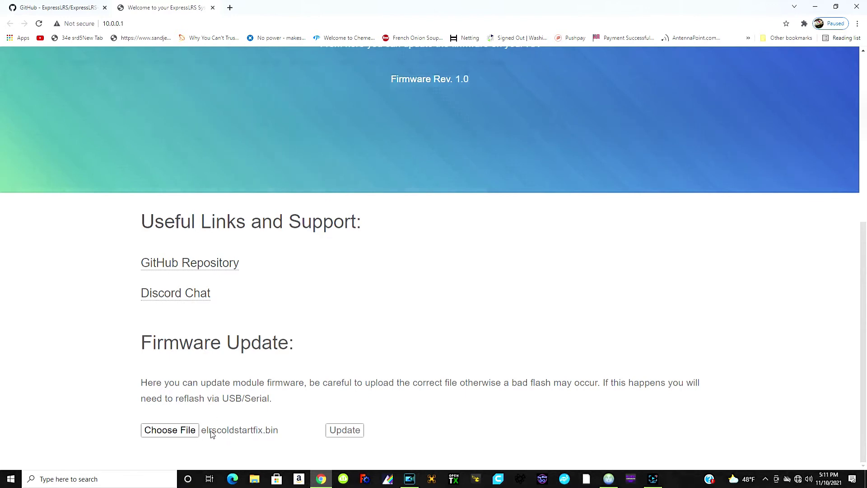
# Upload elrscoldstartfix.bin to the receiver and wait for the page's response
pyautogui.click(346, 432)
pyautogui.scroll(3, 476, 302)
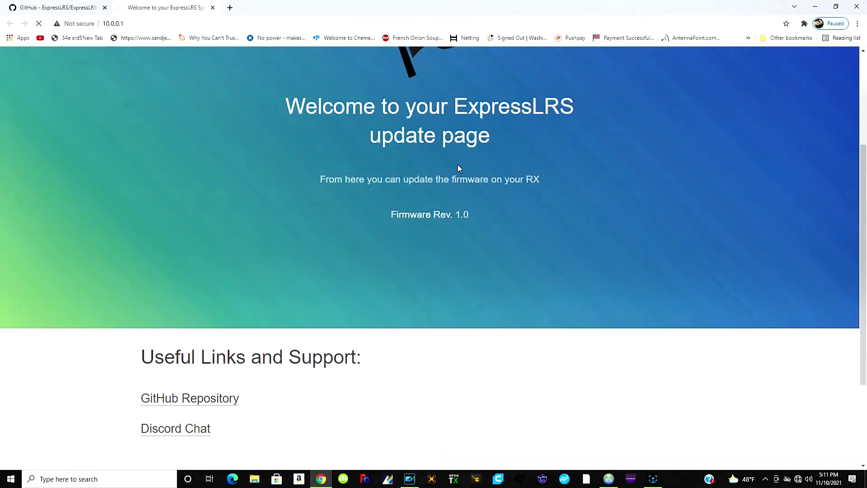